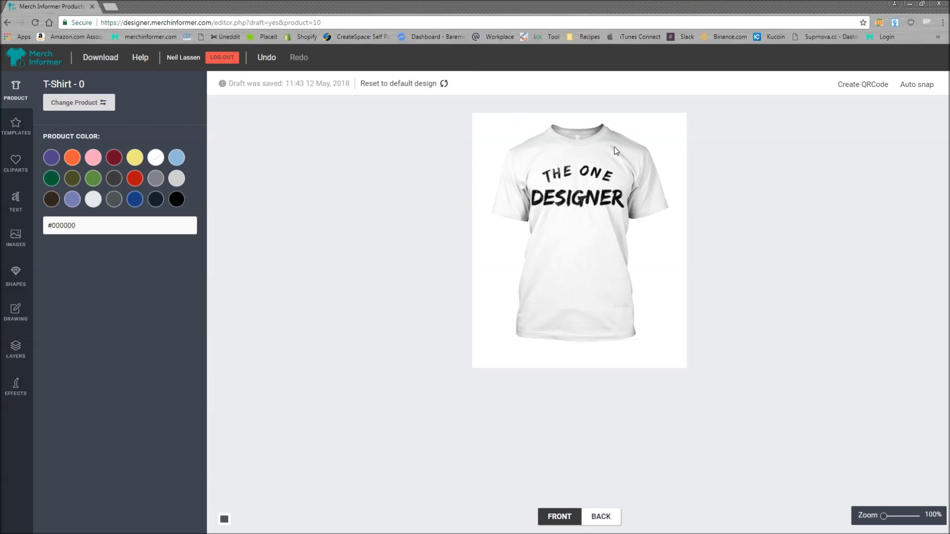
# Delete the 'THE ONE' and 'DESIGNER' text layers from the white shirt.
pyautogui.click(568, 167)
pyautogui.click(543, 160)
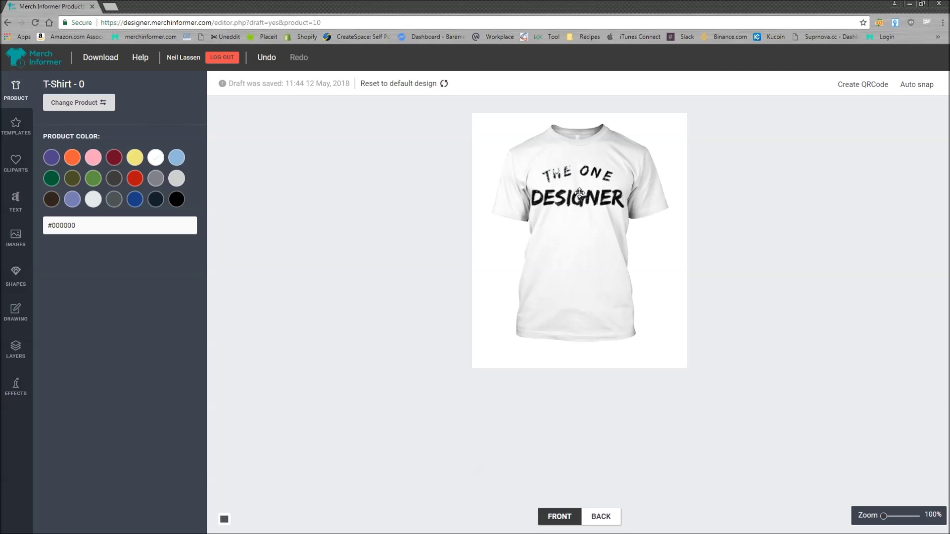
pyautogui.click(570, 182)
pyautogui.press('Delete')
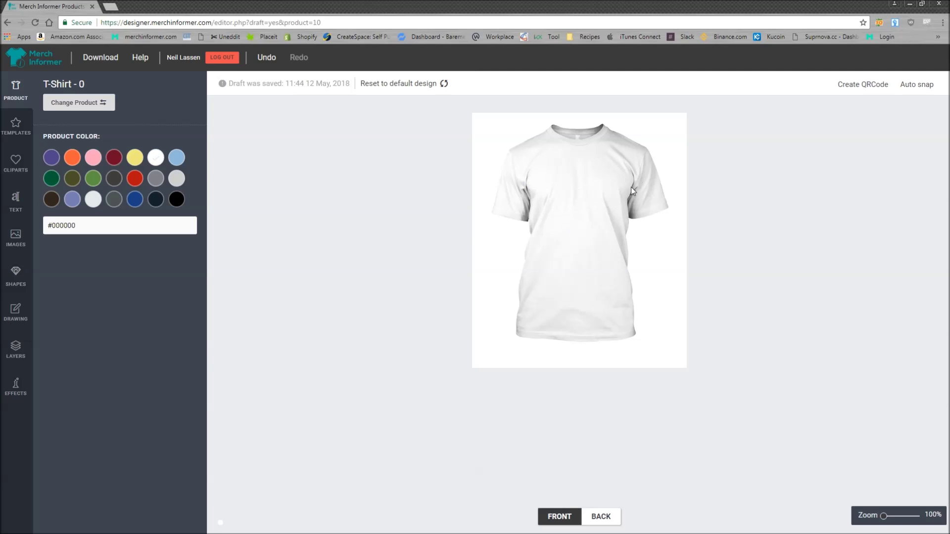
# Add the warped 'Bridge' text preset in Anton to the shirt front.
pyautogui.click(16, 350)
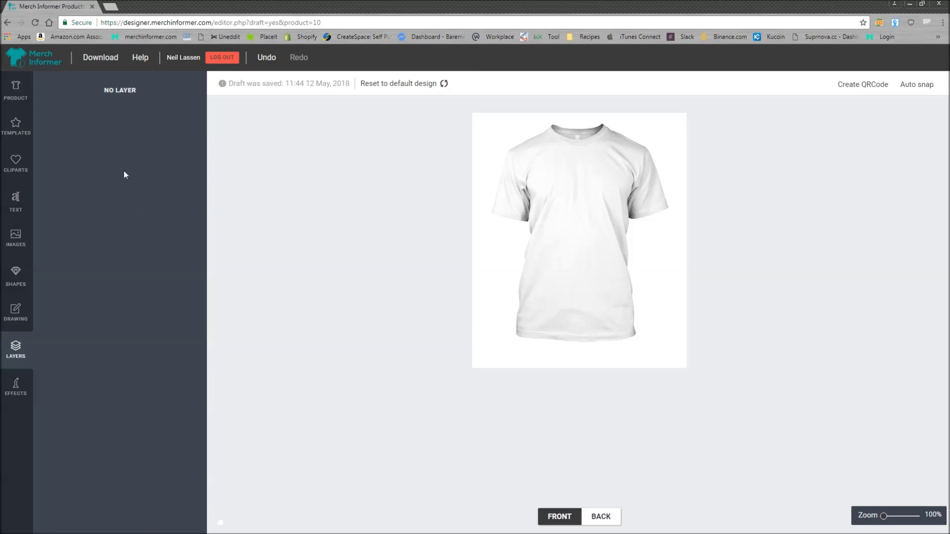
pyautogui.click(20, 200)
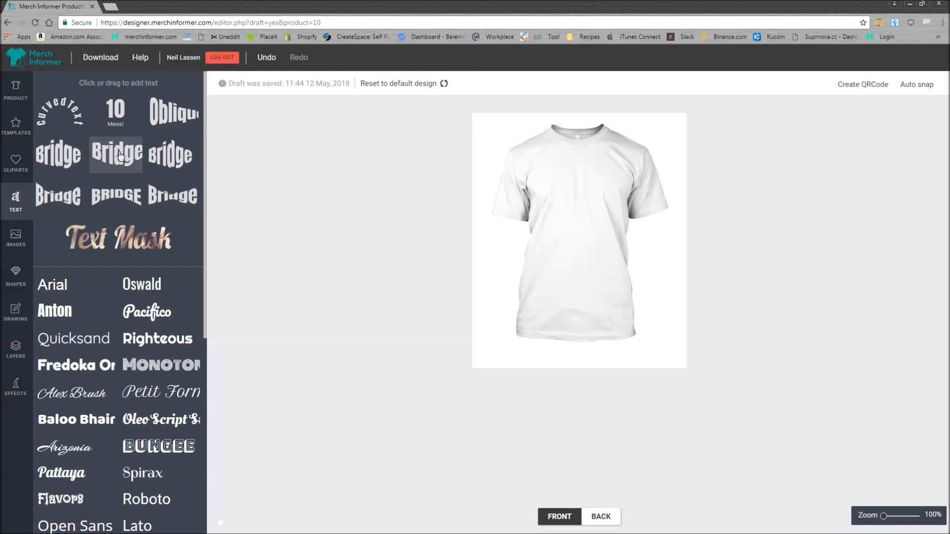
pyautogui.click(59, 159)
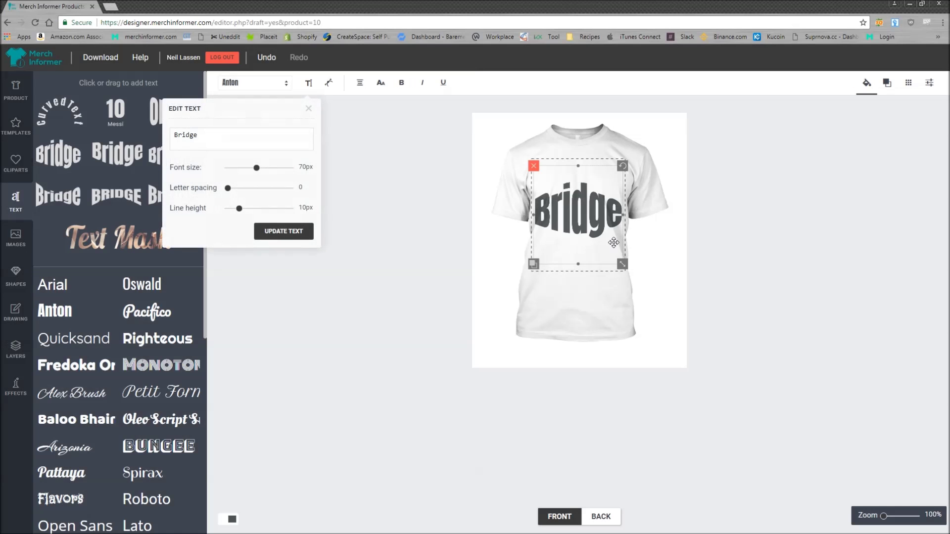
pyautogui.click(220, 136)
pyautogui.moveTo(246, 140); pyautogui.dragTo(157, 133)
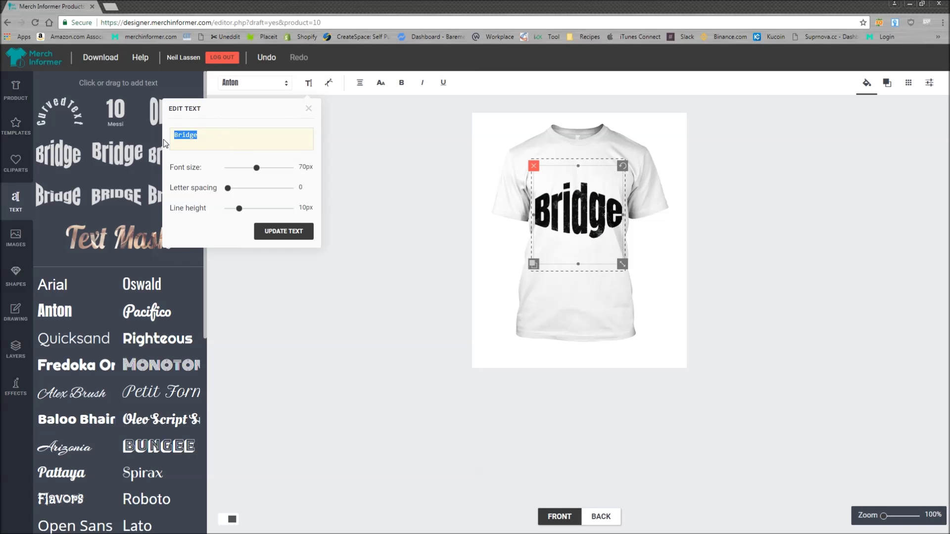
pyautogui.click(308, 108)
# Remove the distress texture effect and fill the Bridge text solid black #000000.
pyautogui.click(16, 386)
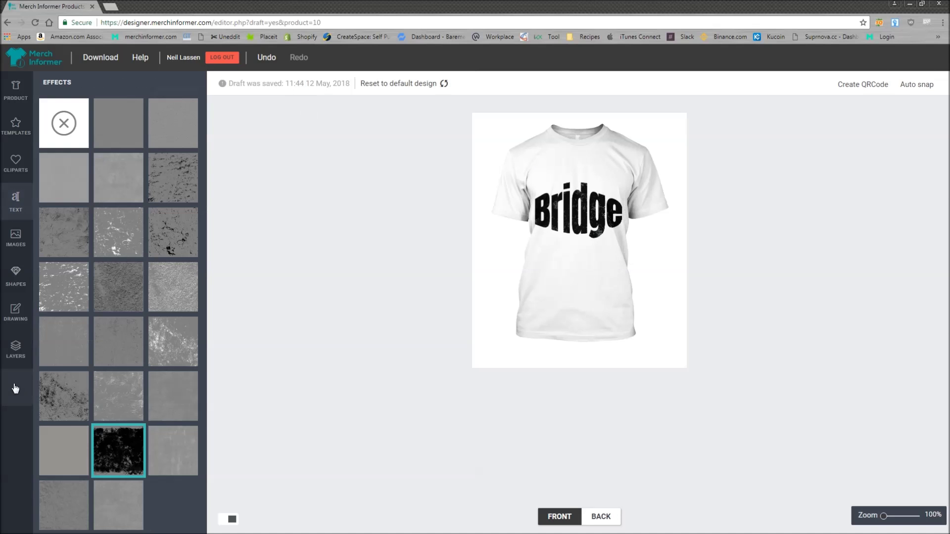
pyautogui.click(60, 131)
pyautogui.click(561, 253)
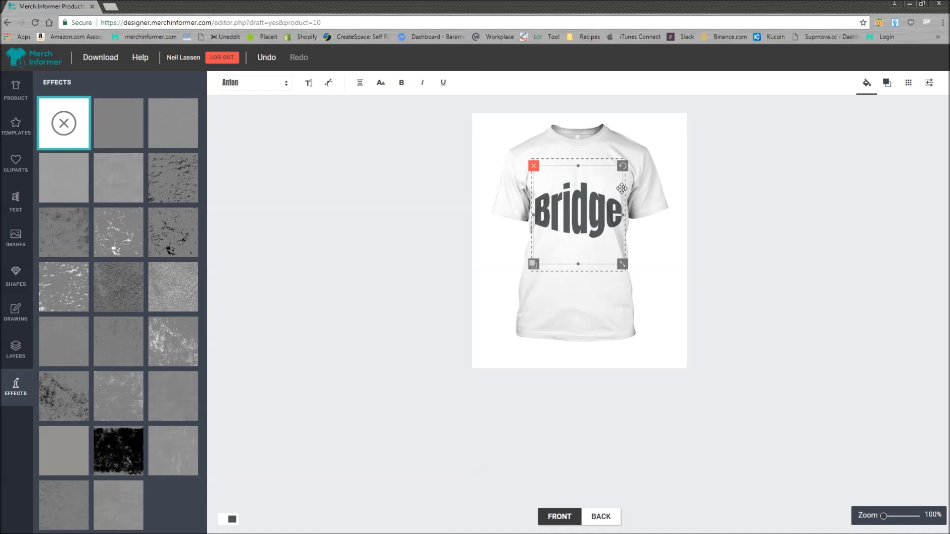
pyautogui.click(865, 85)
pyautogui.click(894, 161)
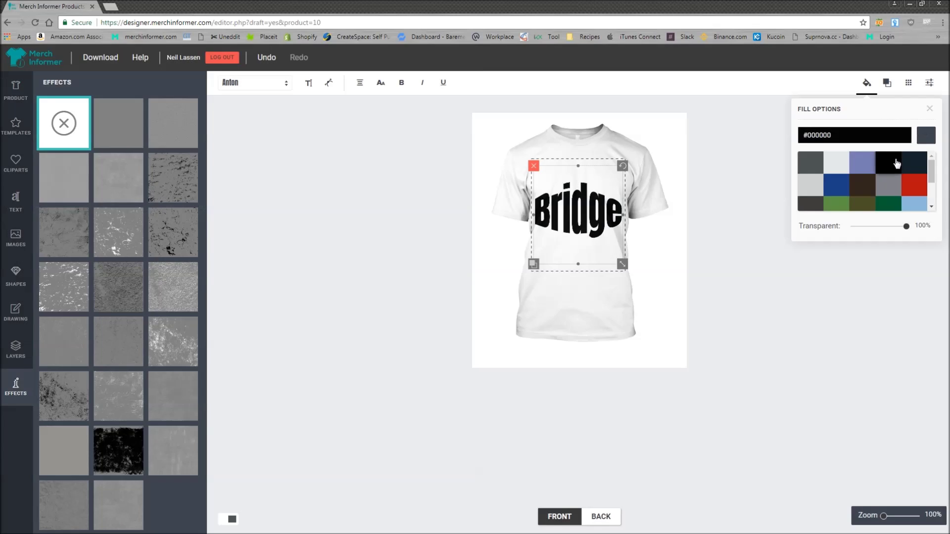
pyautogui.click(730, 289)
pyautogui.click(609, 225)
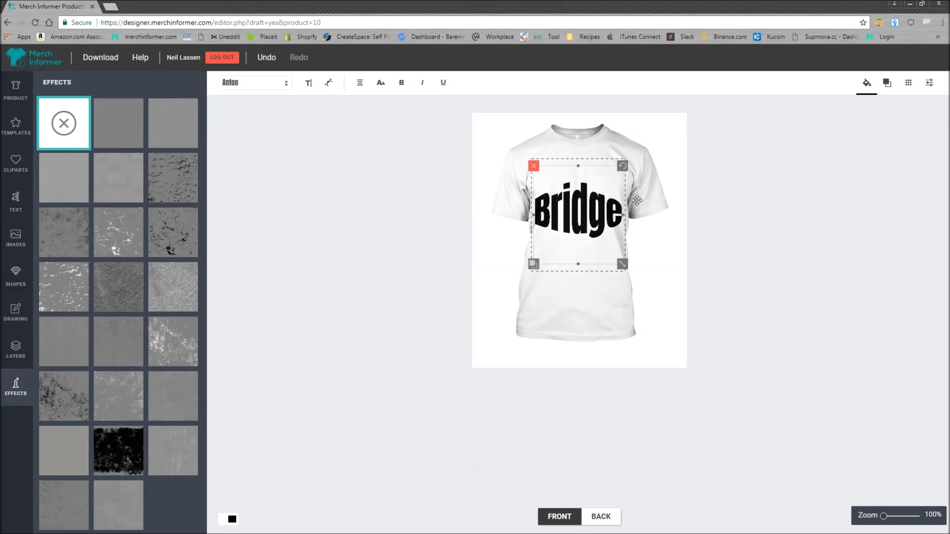
pyautogui.click(17, 90)
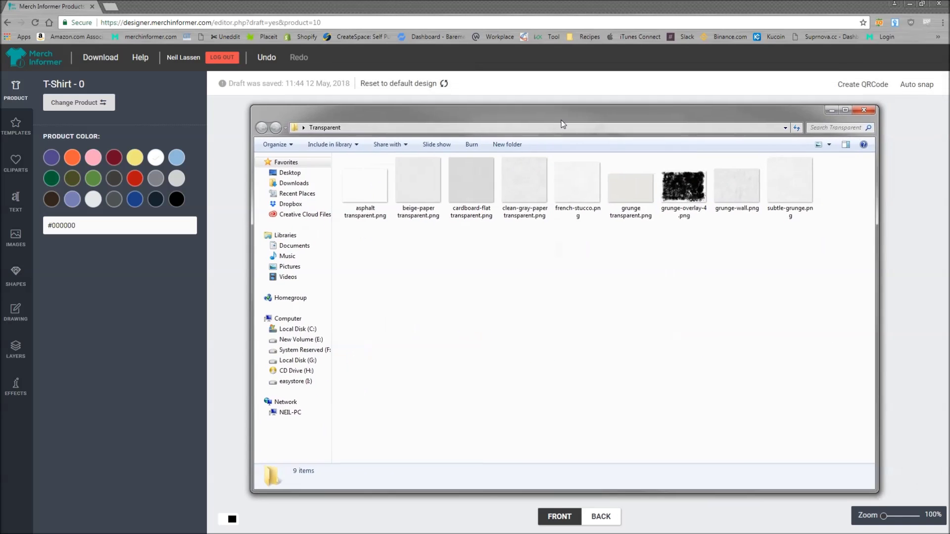
# Select grunge-overlay-4.png in the Transparent folder and move the Explorer window aside.
pyautogui.click(638, 171)
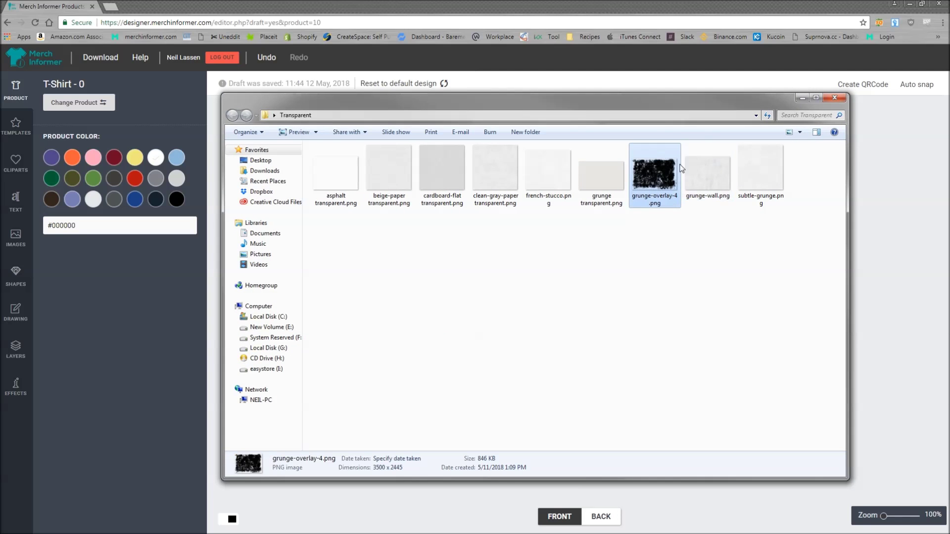
pyautogui.moveTo(627, 103); pyautogui.dragTo(949, 104)
pyautogui.press('Escape')
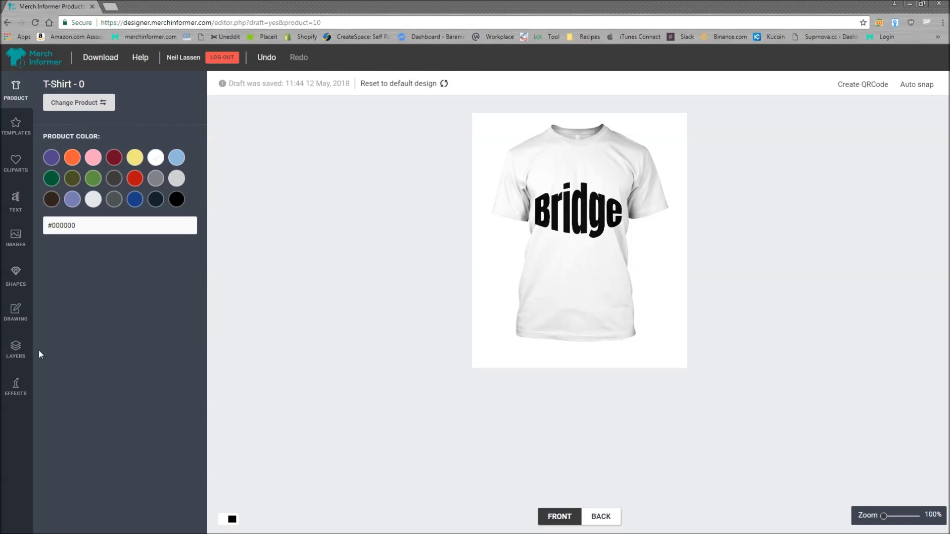
# Delete both old uploaded images, including the Culinary one, from the image library.
pyautogui.click(26, 250)
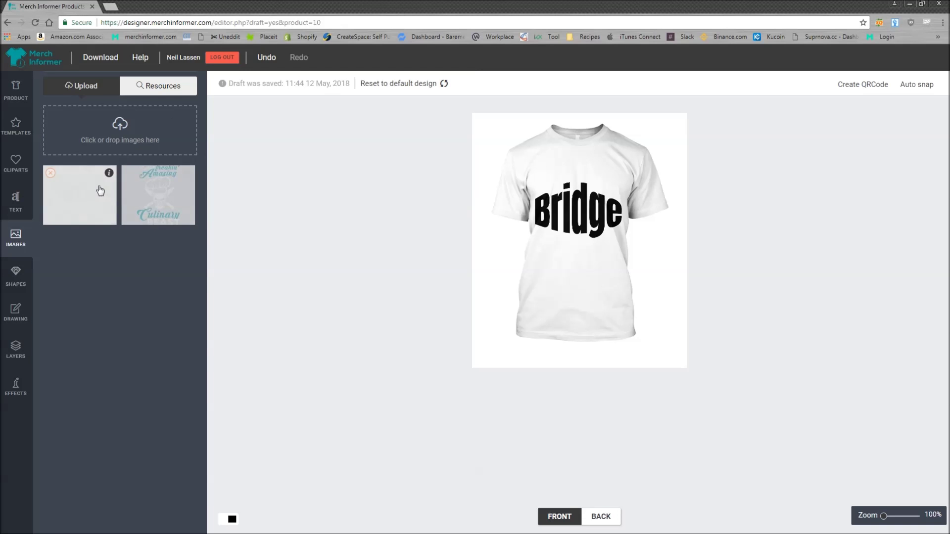
pyautogui.click(52, 175)
pyautogui.click(527, 78)
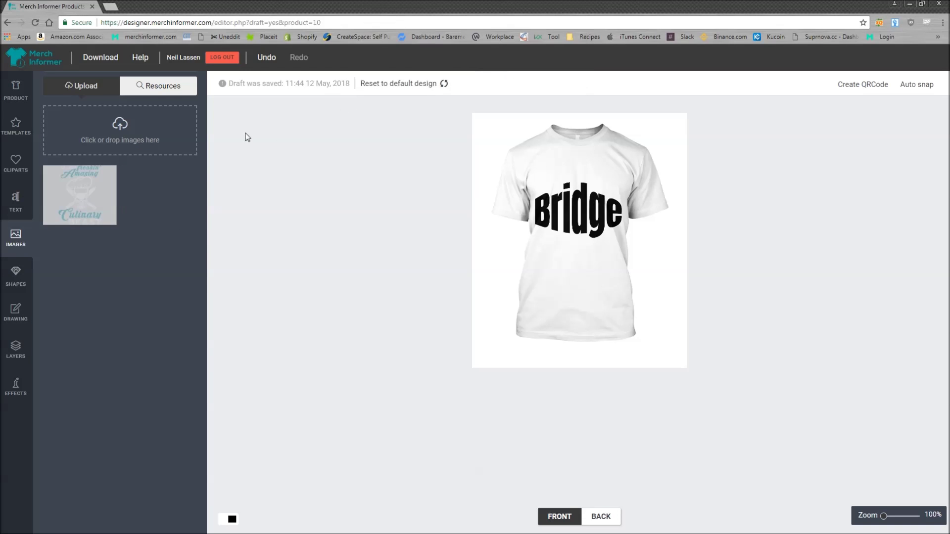
pyautogui.click(51, 172)
pyautogui.click(523, 78)
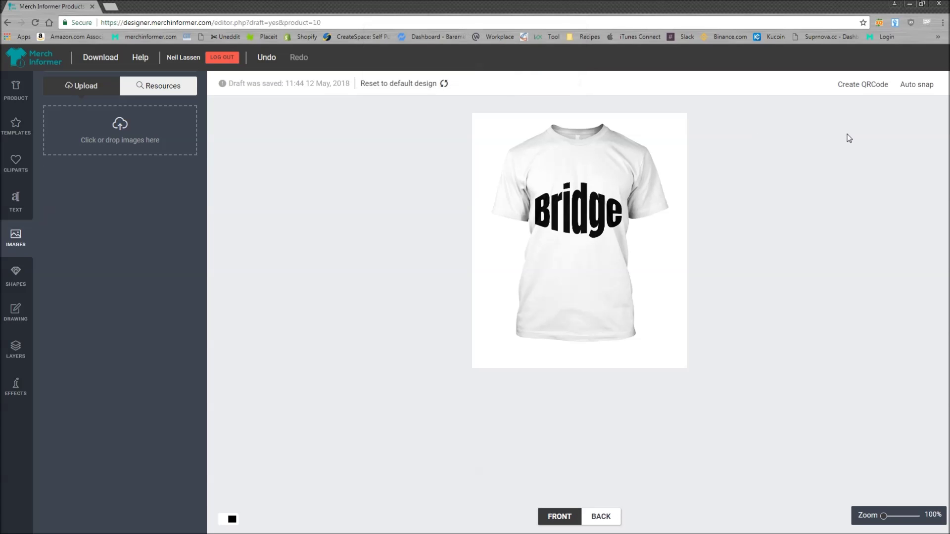
# Upload grunge-overlay-4.png, place it on the shirt, and enlarge it over the Bridge text.
pyautogui.moveTo(949, 188); pyautogui.dragTo(144, 150)
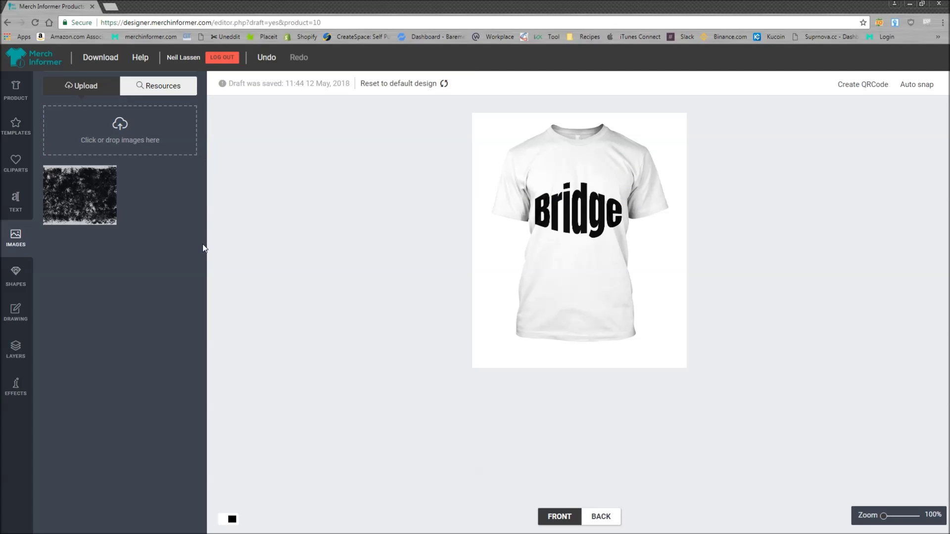
pyautogui.click(79, 205)
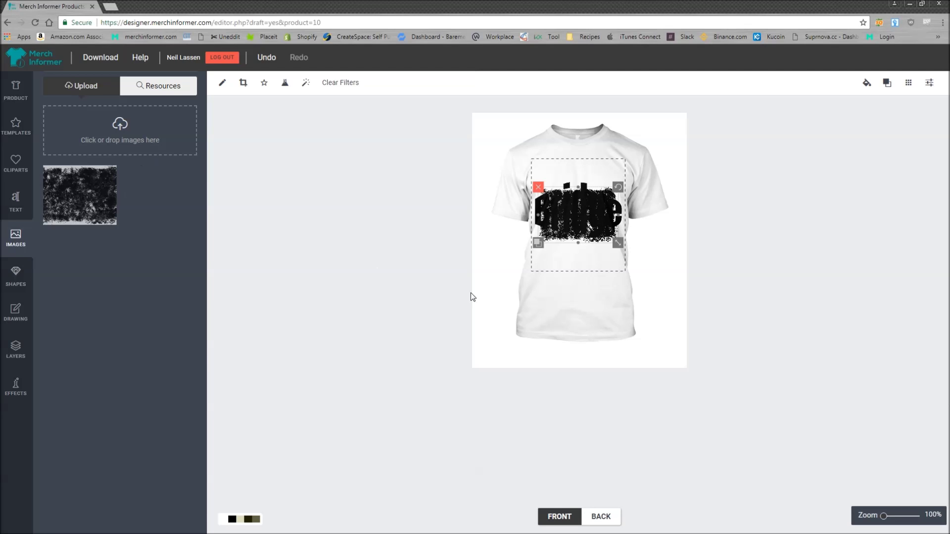
pyautogui.moveTo(618, 243); pyautogui.dragTo(667, 278)
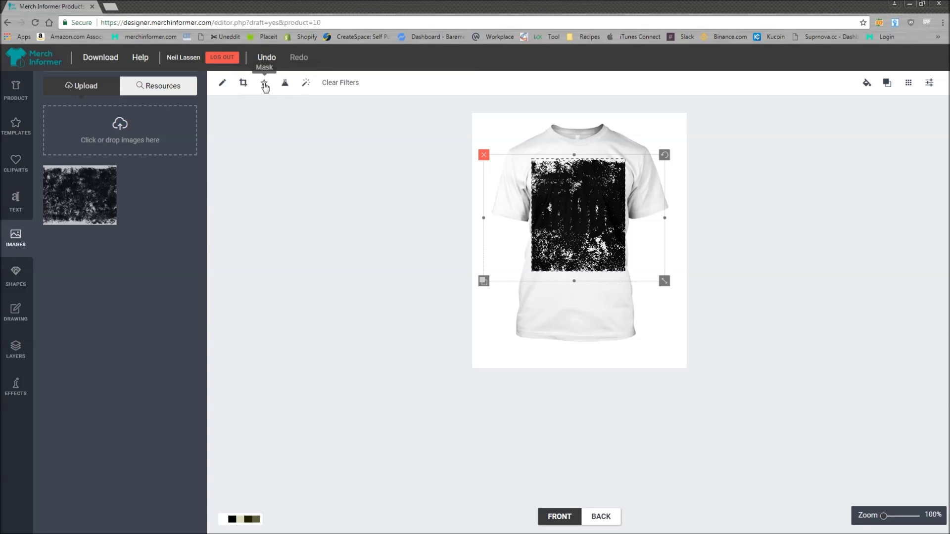
# Mask the grunge texture with the BRIDGE text layer to distress the black lettering.
pyautogui.click(264, 85)
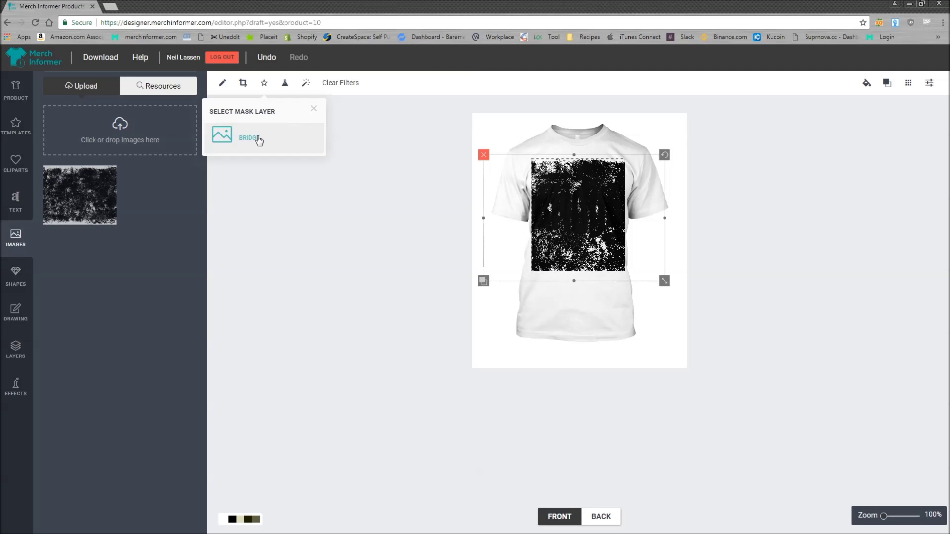
pyautogui.click(258, 140)
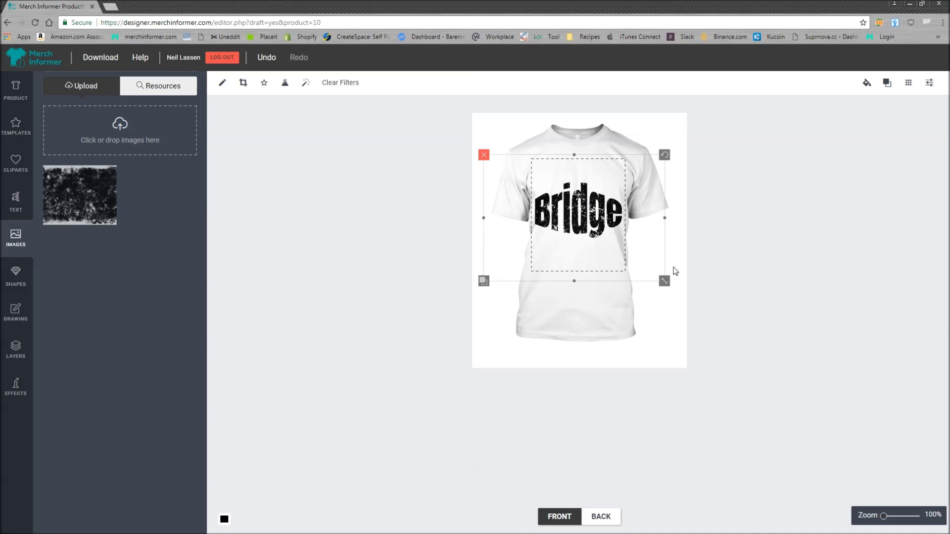
pyautogui.click(654, 284)
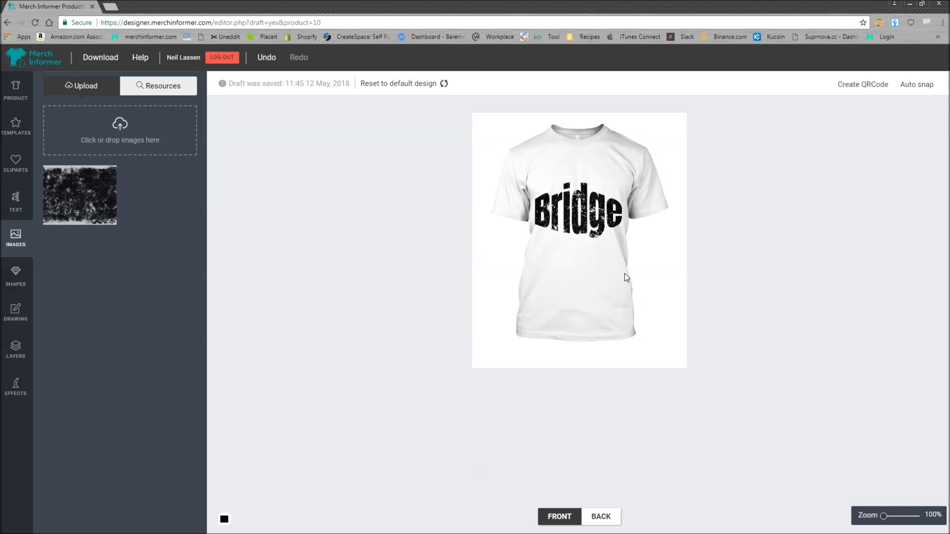
pyautogui.click(13, 78)
# Preview the design on maroon, navy, grey, charcoal, red, green, olive and purple shirts.
pyautogui.click(112, 158)
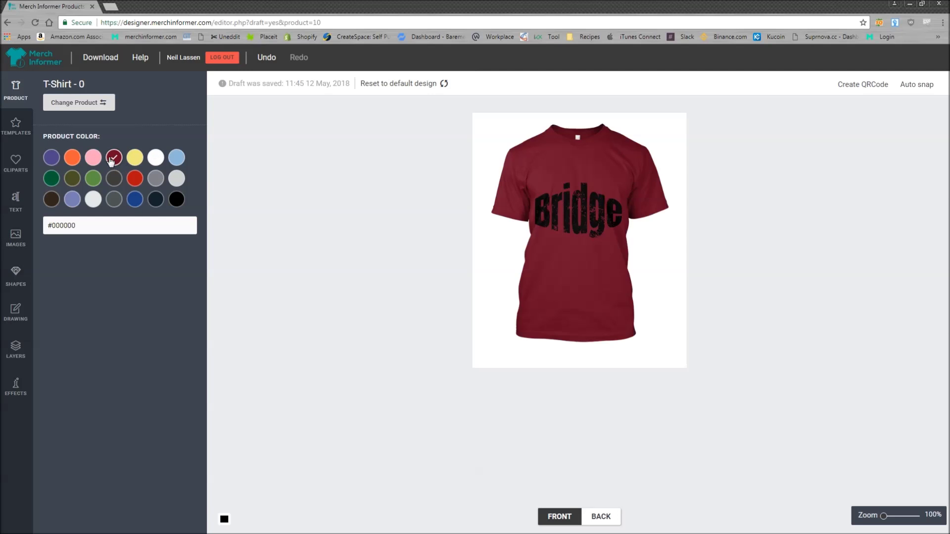
pyautogui.click(156, 200)
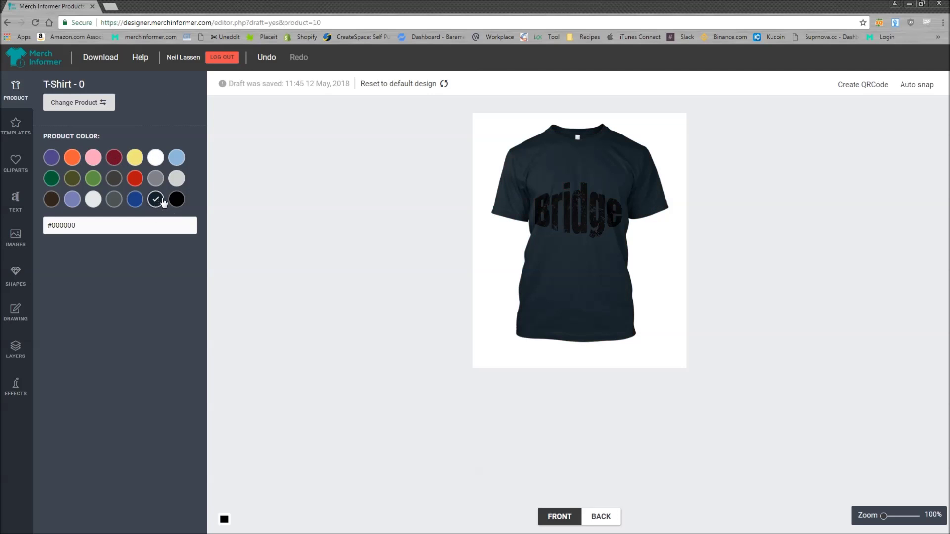
pyautogui.click(176, 180)
pyautogui.click(156, 180)
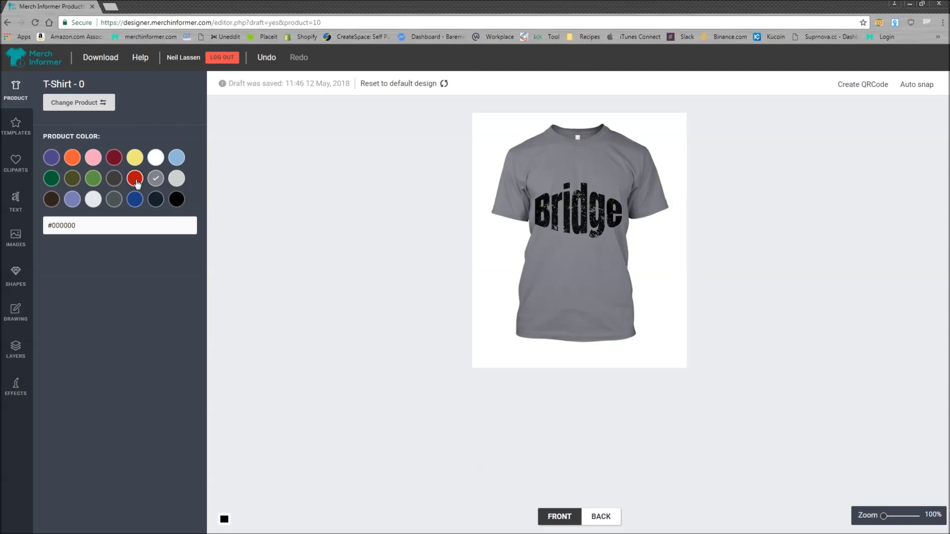
pyautogui.click(114, 180)
pyautogui.click(135, 180)
pyautogui.click(94, 179)
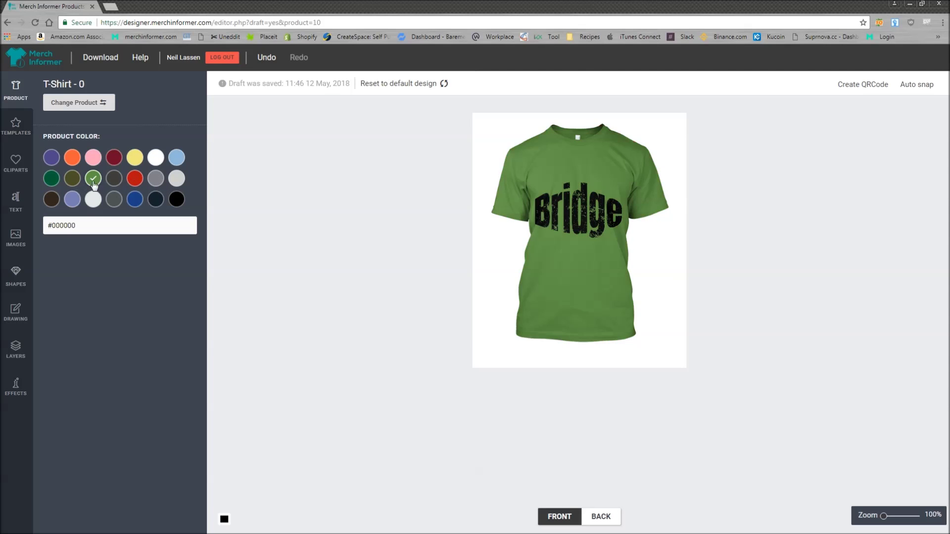
pyautogui.click(72, 178)
pyautogui.click(52, 157)
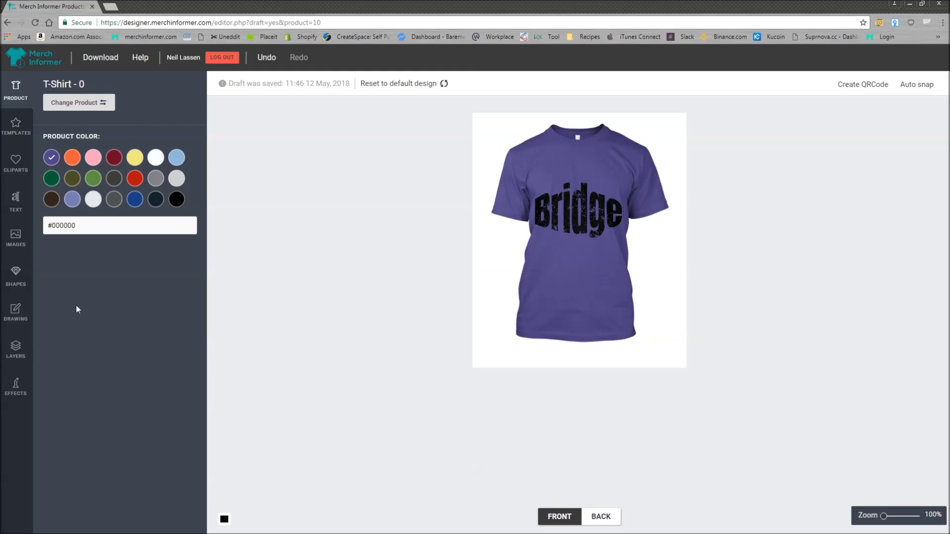
# Delete the masked Bridge design and switch the shirt to white.
pyautogui.click(531, 244)
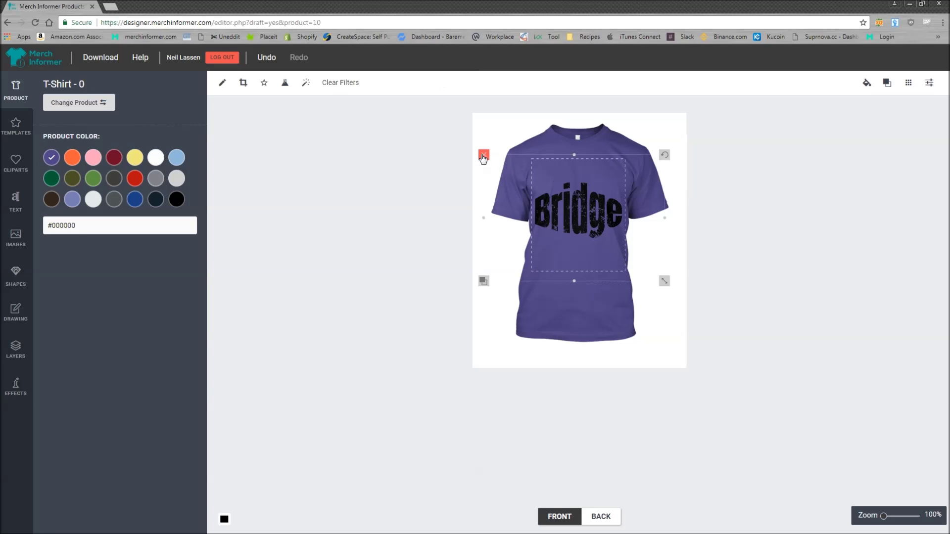
pyautogui.click(483, 156)
pyautogui.click(155, 158)
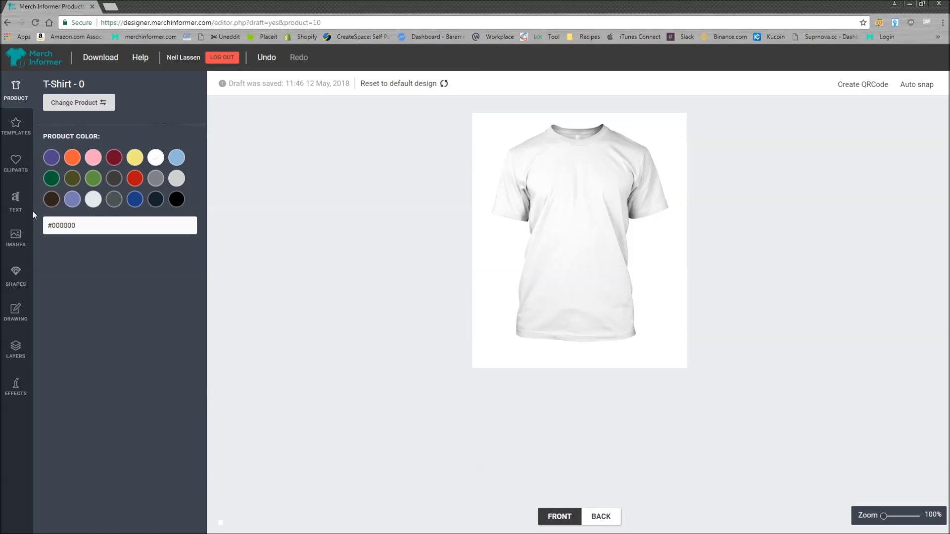
# Add the arched 'Bridge' text preset and fill it black.
pyautogui.click(15, 201)
pyautogui.click(61, 163)
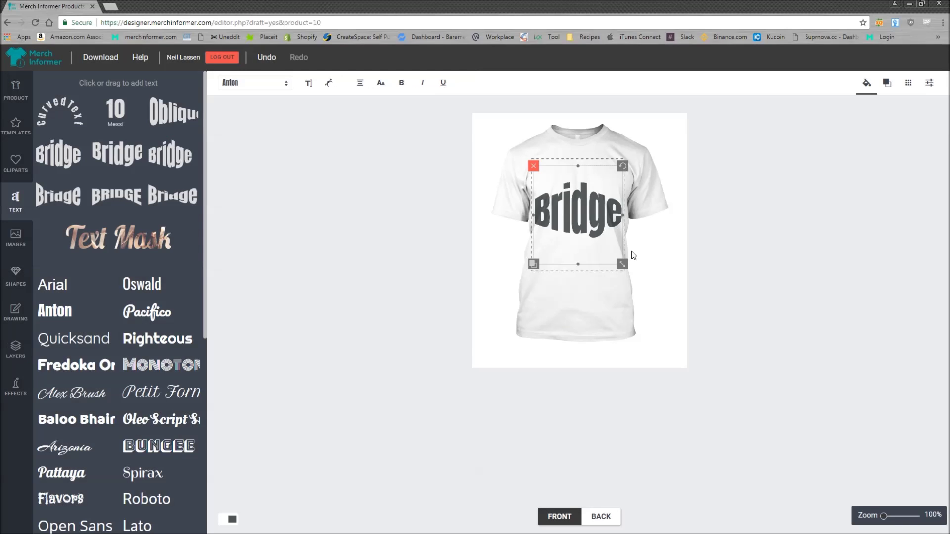
pyautogui.click(867, 83)
pyautogui.click(889, 161)
pyautogui.click(663, 289)
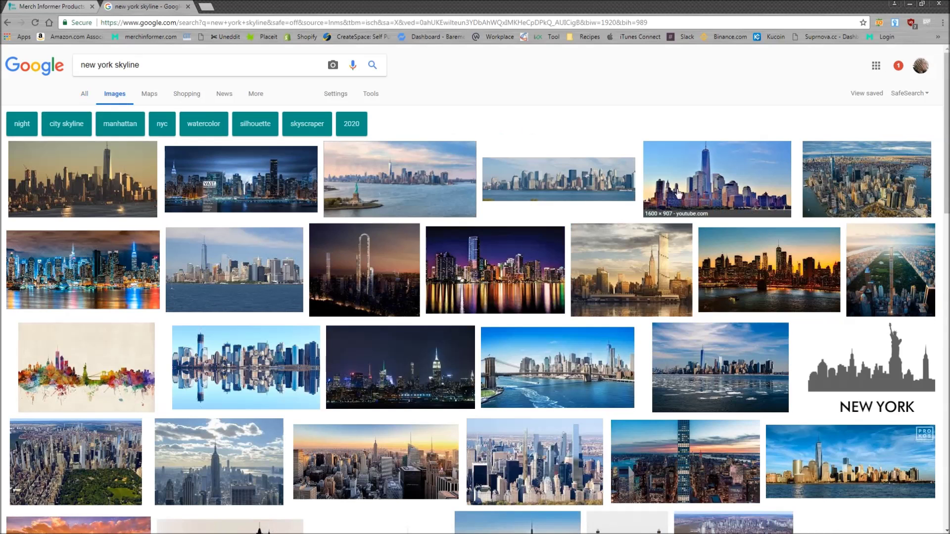
# Save the full-size New York skyline photo as a JPG.
pyautogui.press('Return')
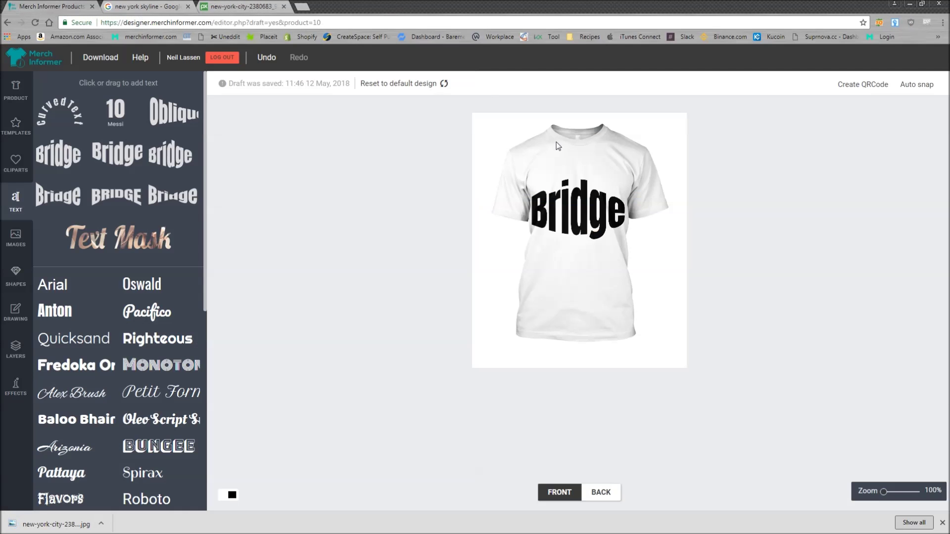
# Upload the skyline JPG, place it on the shirt, enlarge it and move it over the lettering.
pyautogui.click(19, 239)
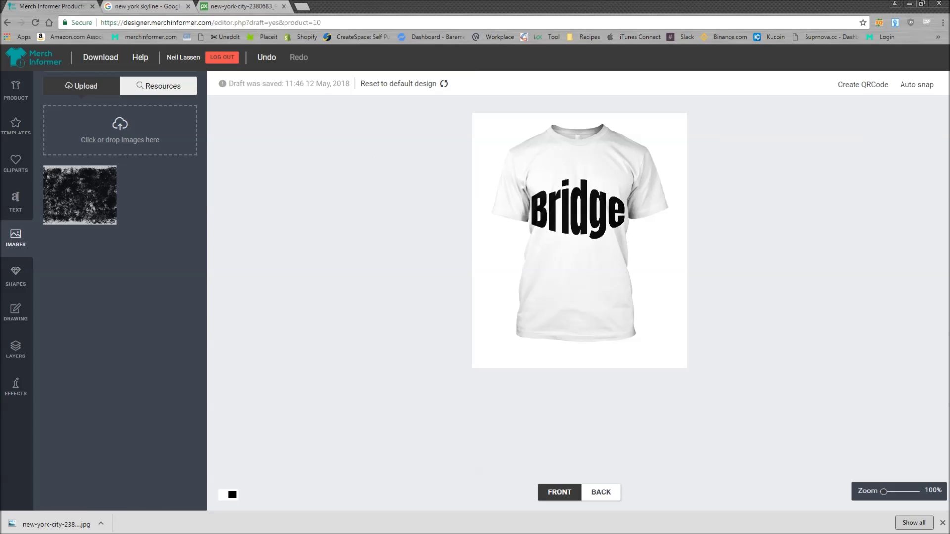
pyautogui.moveTo(113, 174); pyautogui.dragTo(95, 131)
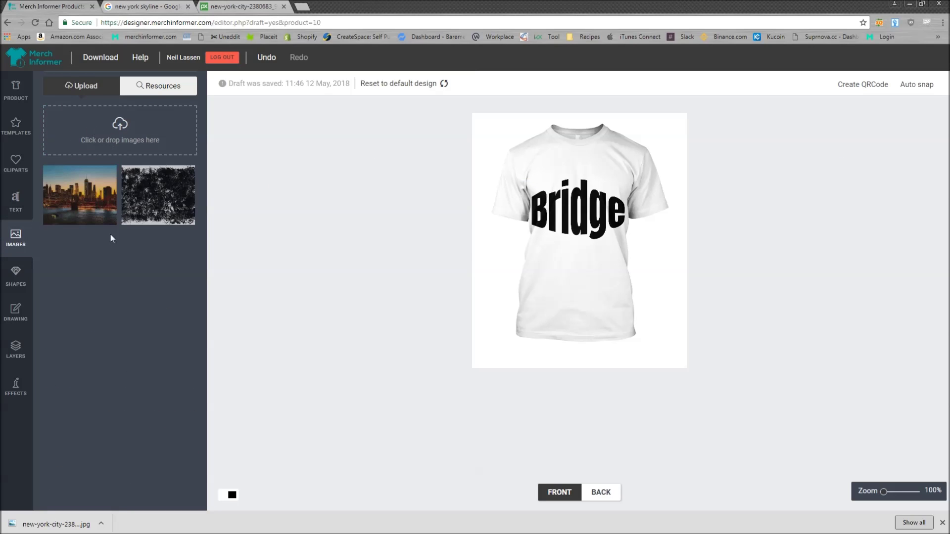
pyautogui.click(85, 199)
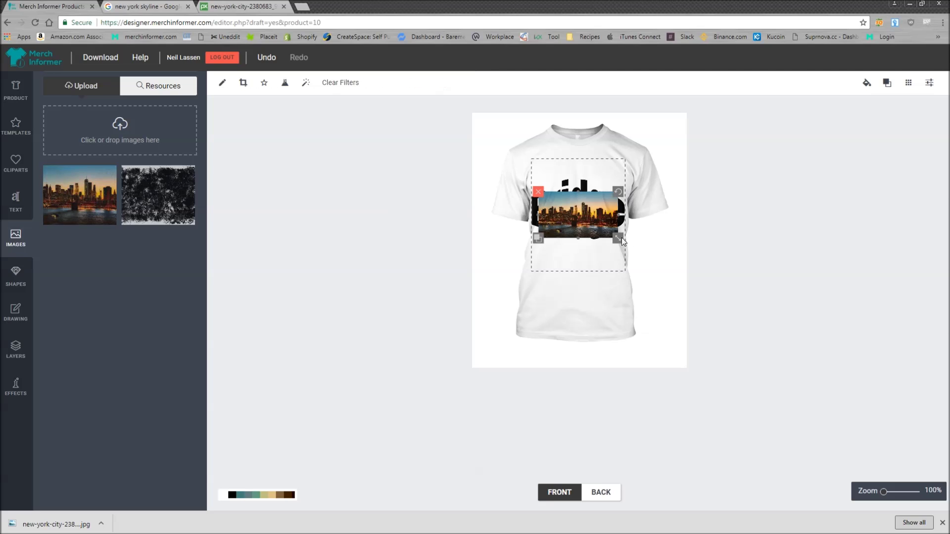
pyautogui.moveTo(619, 238); pyautogui.dragTo(659, 263)
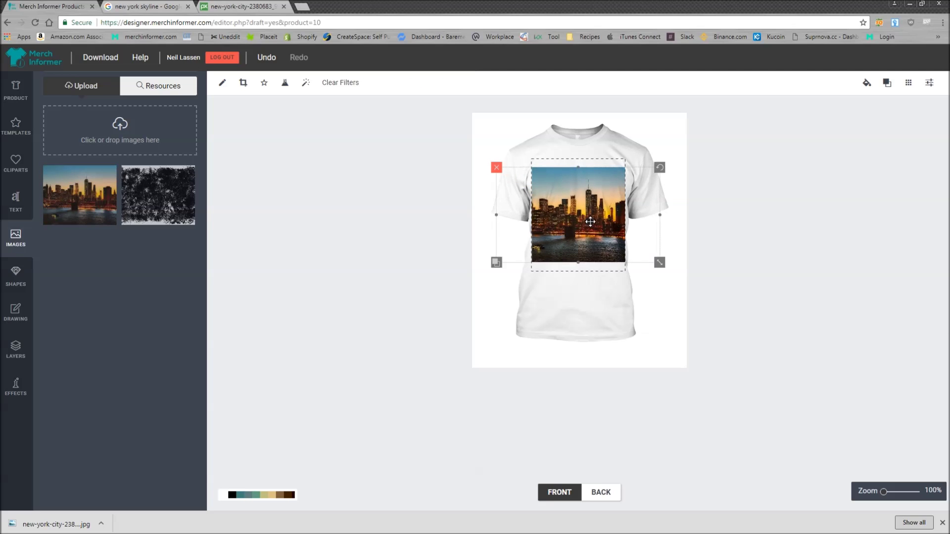
pyautogui.moveTo(592, 221); pyautogui.dragTo(591, 210)
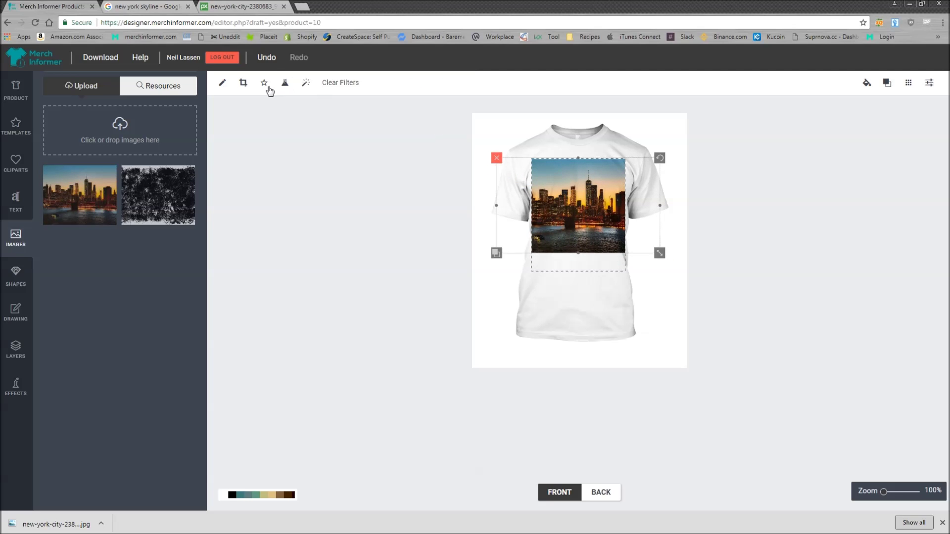
# Mask the skyline photo with the Bridge text layer.
pyautogui.click(265, 84)
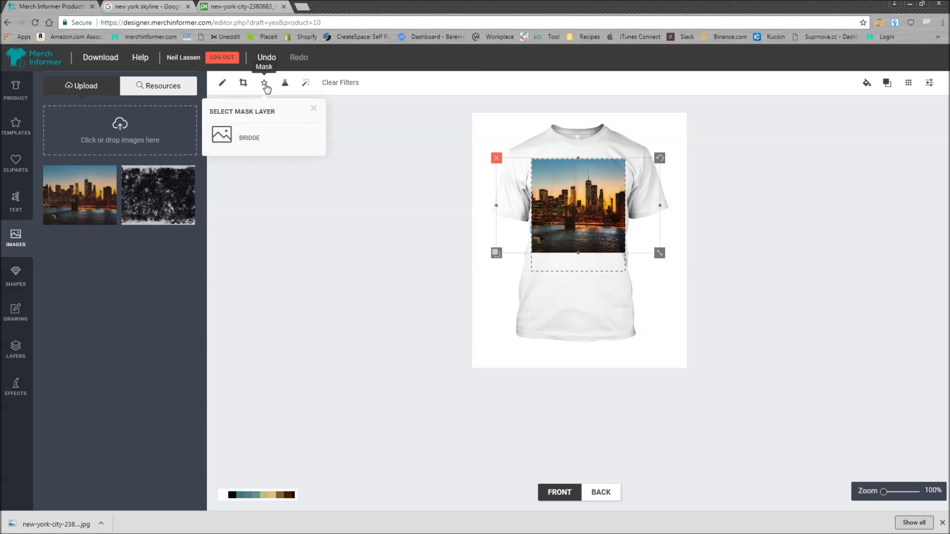
pyautogui.click(253, 137)
pyautogui.click(591, 270)
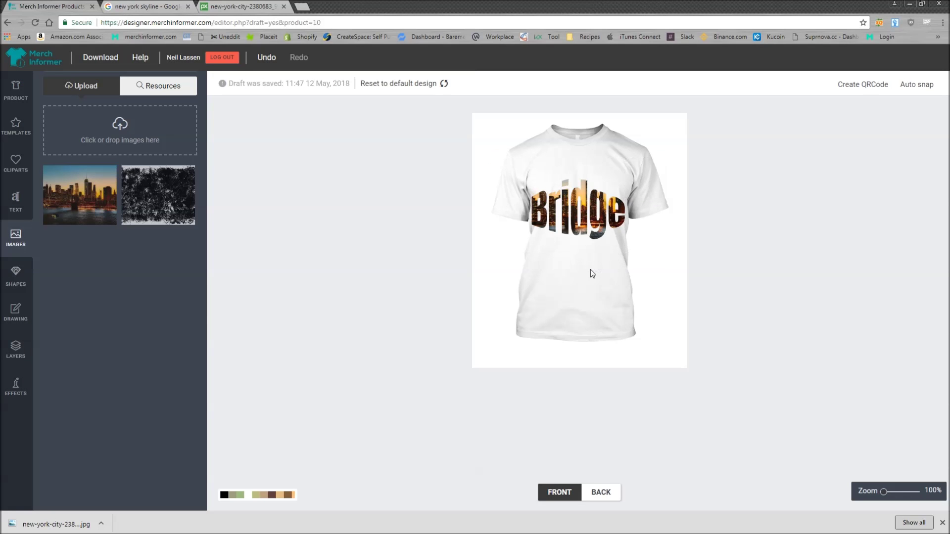
pyautogui.click(20, 92)
# Switch the shirt to black and reselect the skyline-filled Bridge design.
pyautogui.click(176, 199)
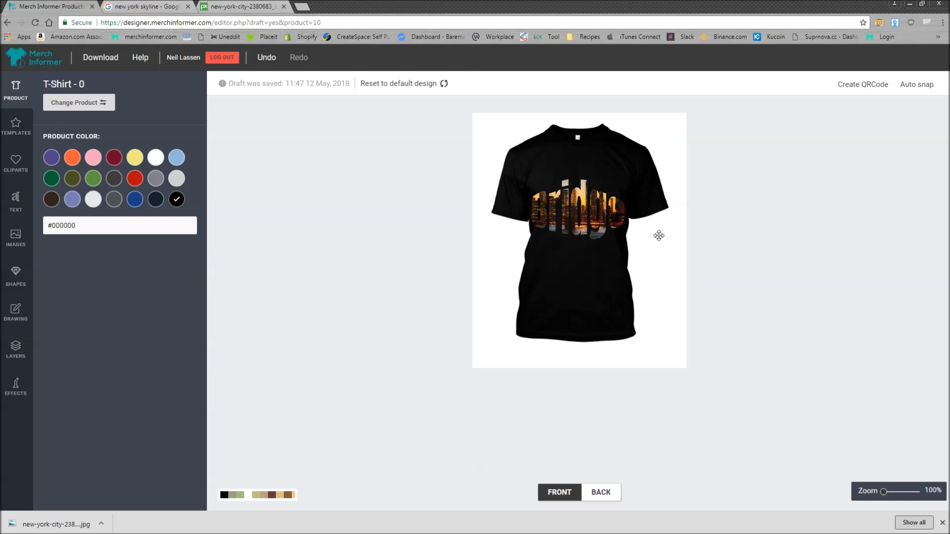
pyautogui.click(3, 390)
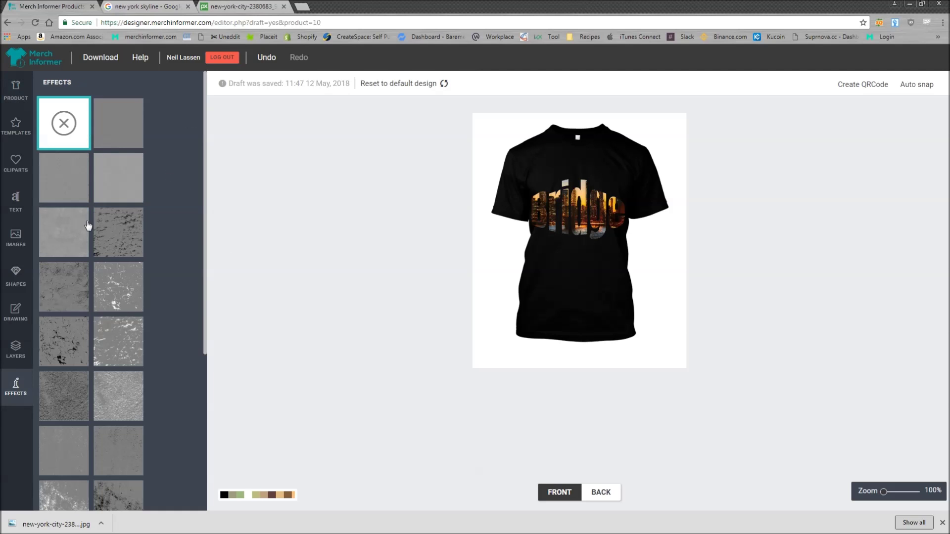
pyautogui.click(15, 89)
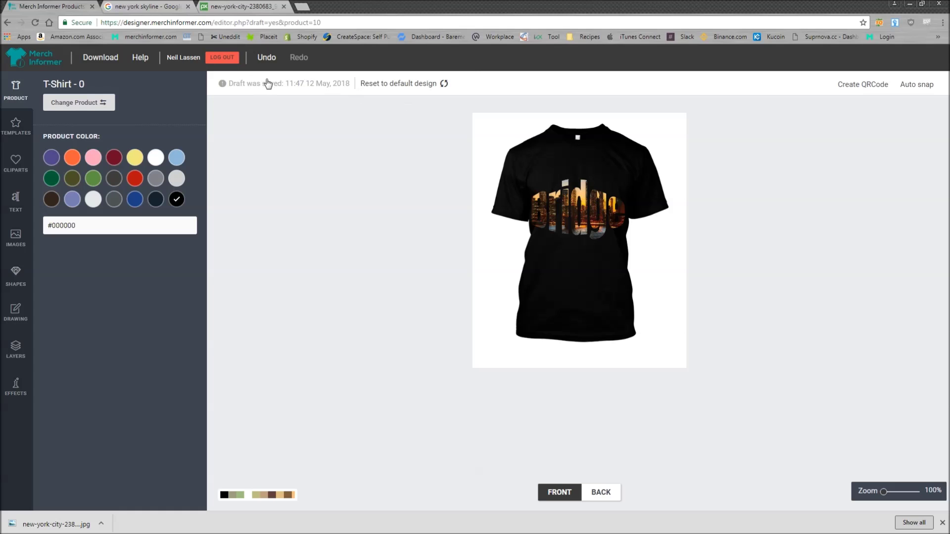
pyautogui.click(577, 211)
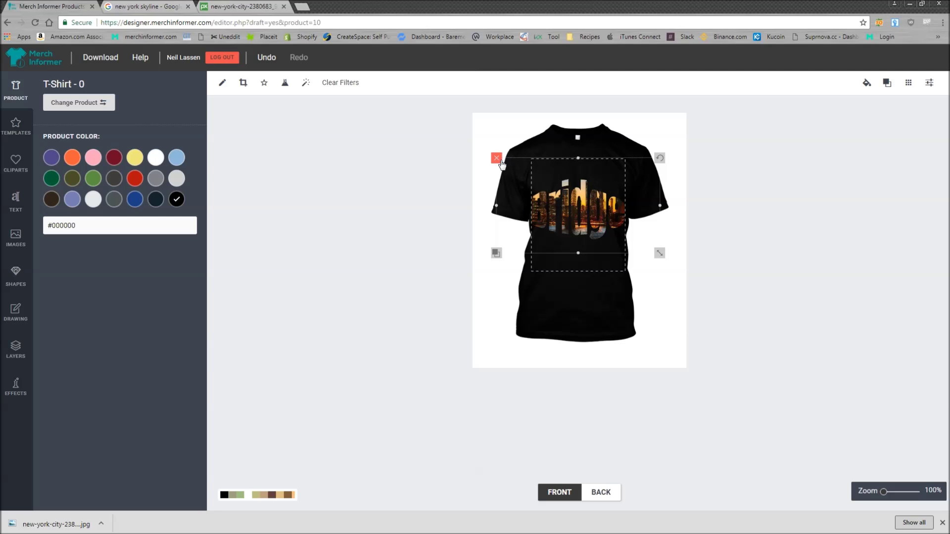
# Replace the design with arched text reading 'New York', shrunk and moved to the upper chest.
pyautogui.click(497, 159)
pyautogui.click(16, 198)
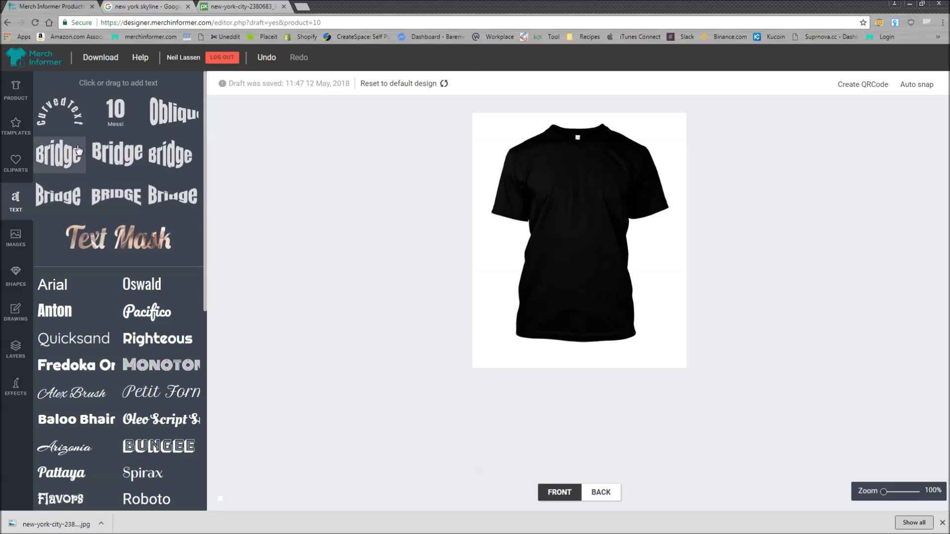
pyautogui.click(110, 177)
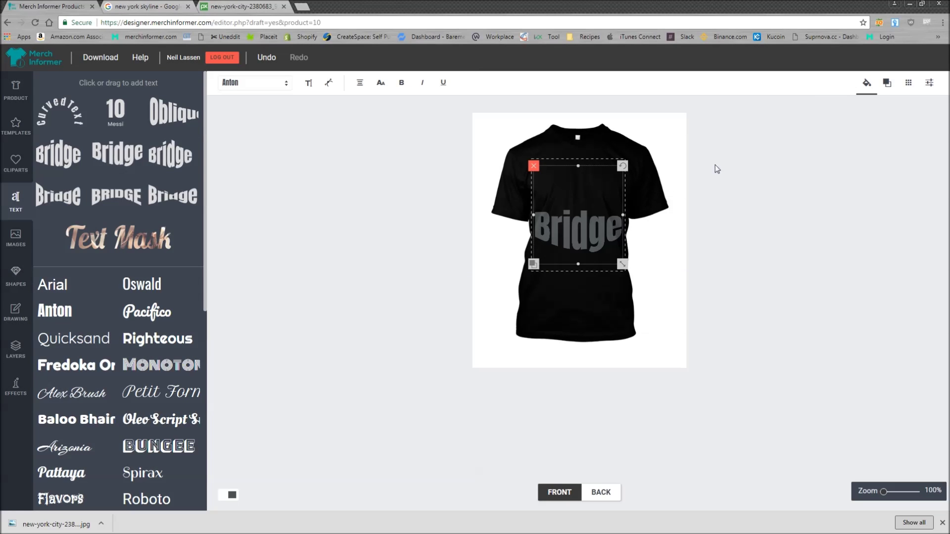
pyautogui.click(305, 87)
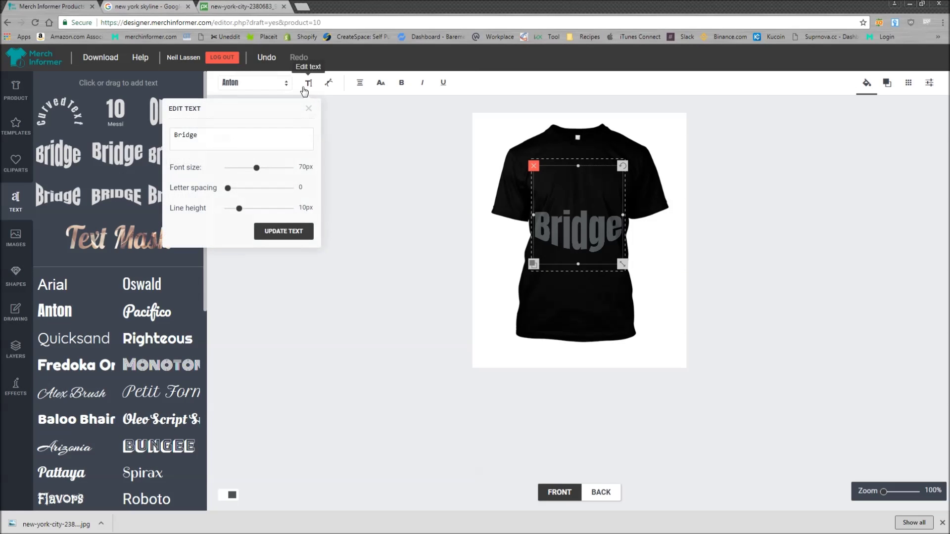
pyautogui.click(237, 139)
pyautogui.hotkey('ctrl', 'a')
pyautogui.write('New York')
pyautogui.click(304, 233)
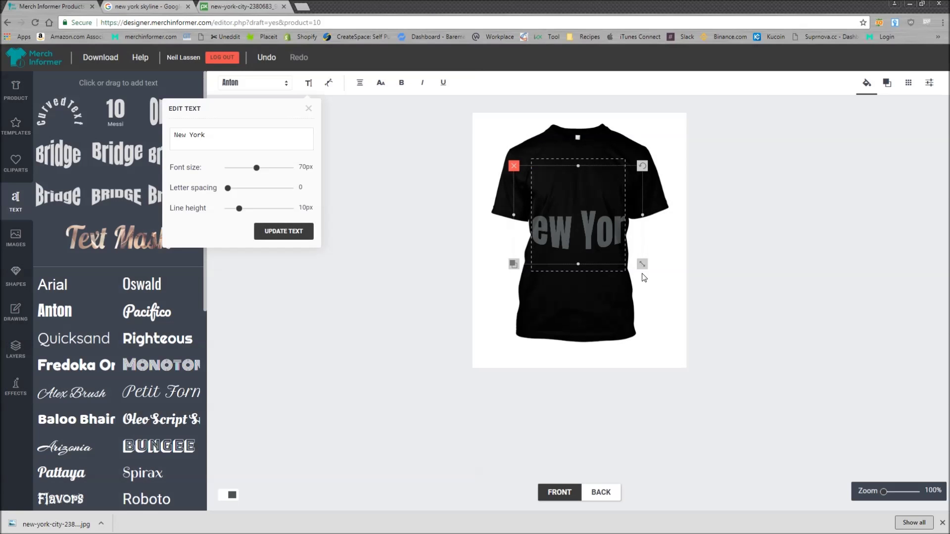
pyautogui.moveTo(641, 264); pyautogui.dragTo(591, 178)
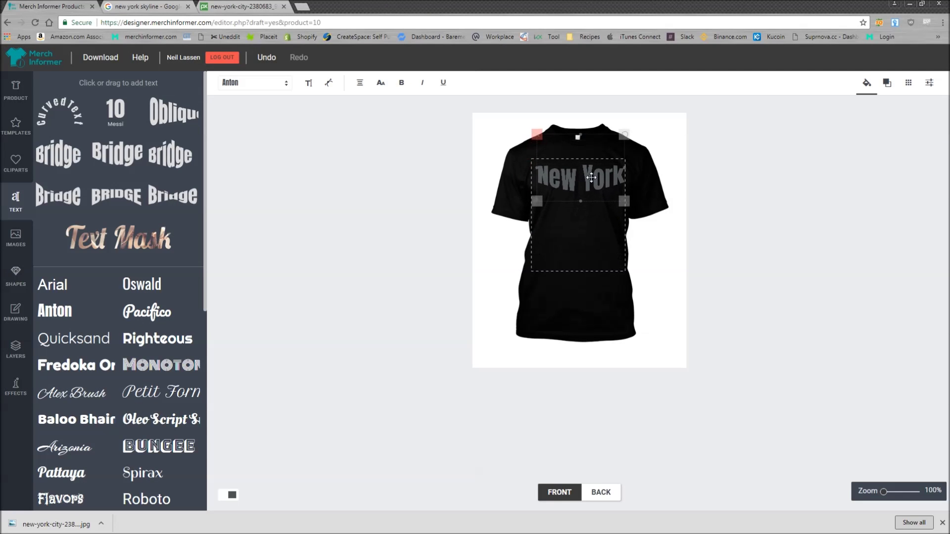
# Fill the 'New York' text black and change the shirt colour to white.
pyautogui.click(865, 84)
pyautogui.click(889, 163)
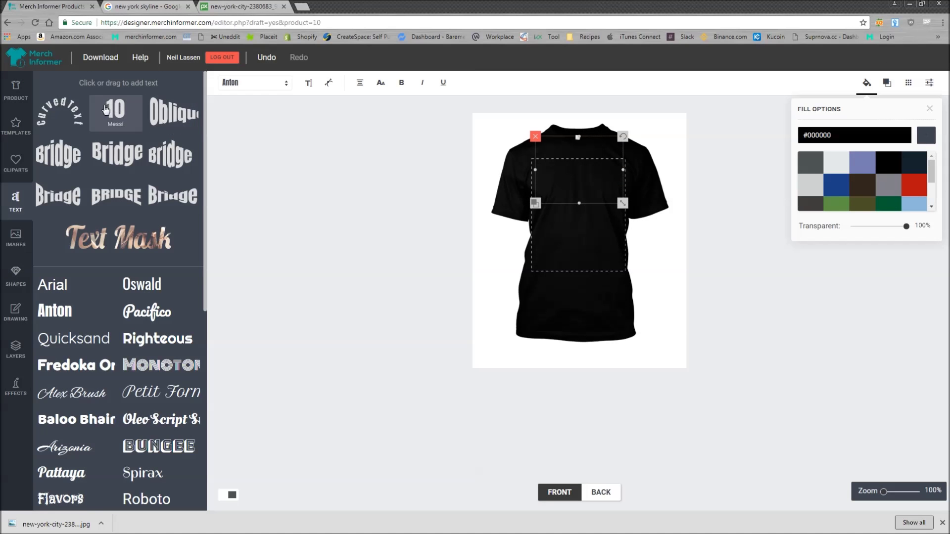
pyautogui.click(15, 87)
pyautogui.click(155, 157)
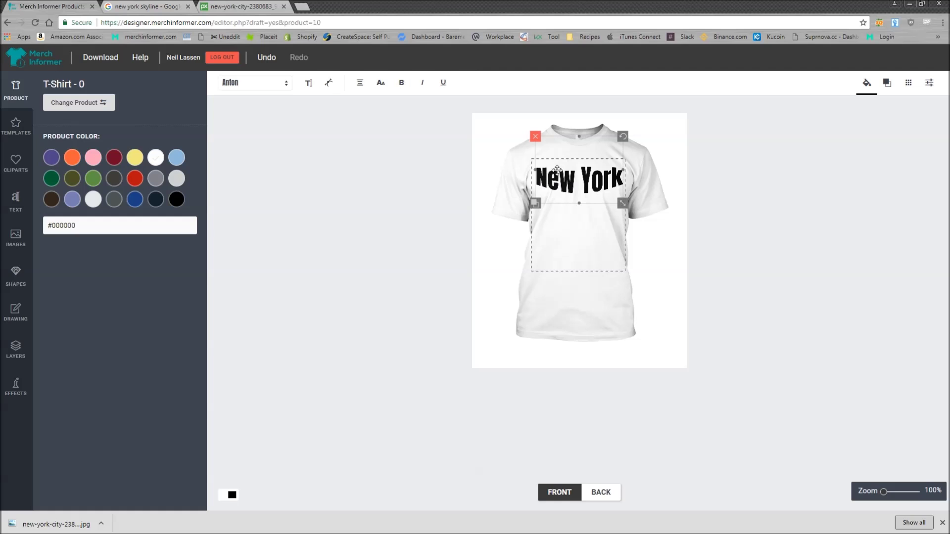
pyautogui.click(15, 237)
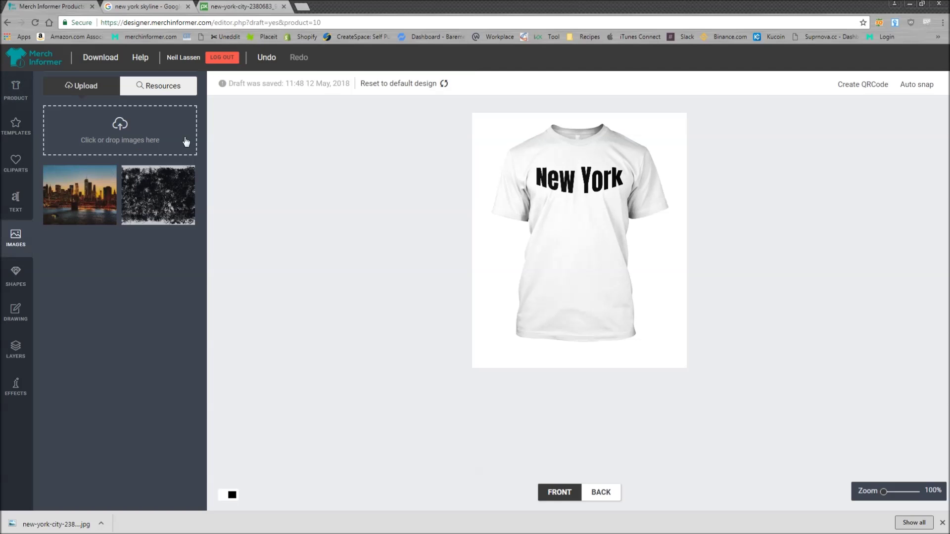
# Mask the skyline photo into the 'New York' lettering using Bridge, shown on a black shirt.
pyautogui.click(88, 205)
pyautogui.moveTo(584, 219); pyautogui.dragTo(585, 183)
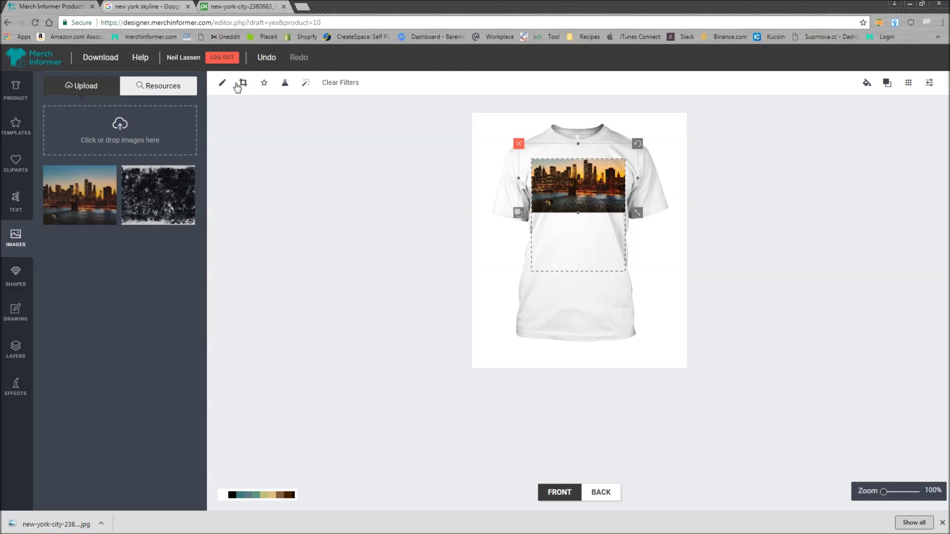
pyautogui.click(265, 84)
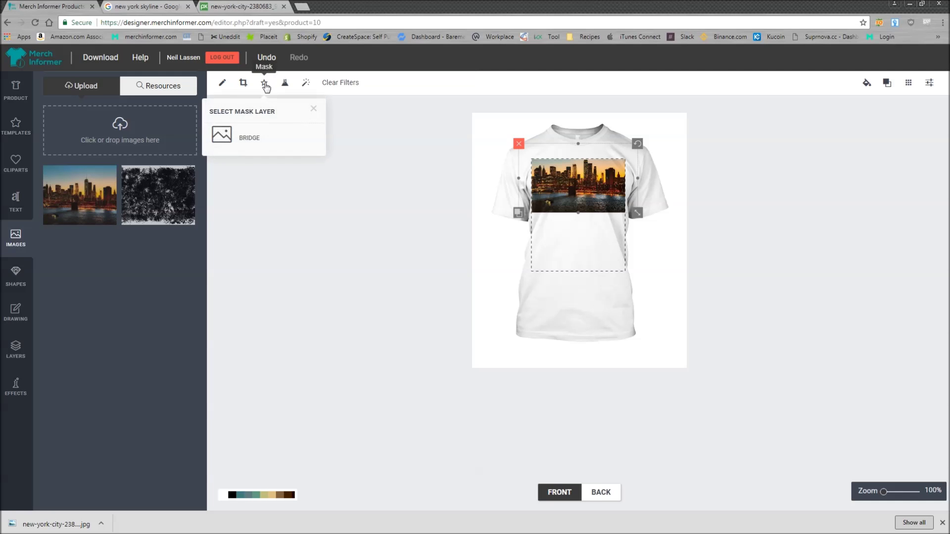
pyautogui.click(250, 139)
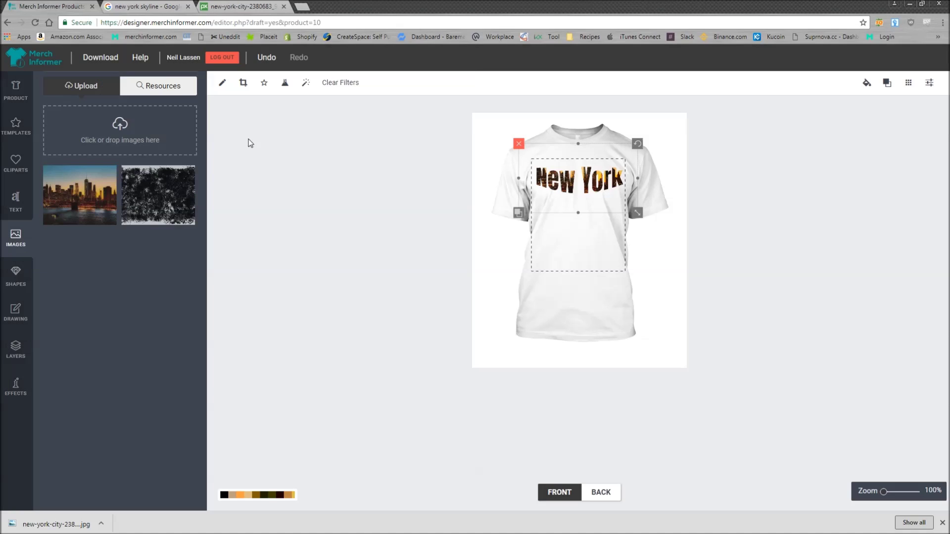
pyautogui.click(22, 92)
pyautogui.click(177, 199)
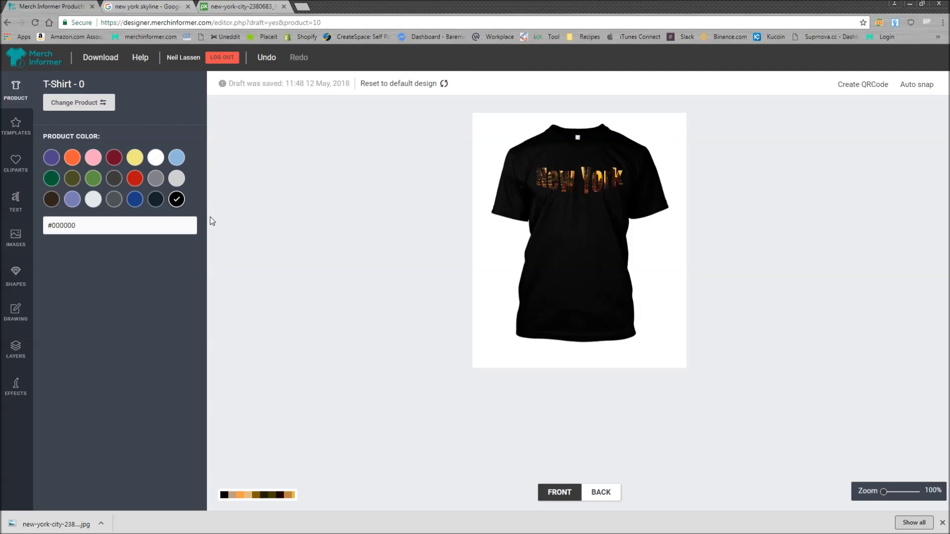
# Cycle the shirt colour through yellow and white, ending on light blue.
pyautogui.click(135, 159)
pyautogui.click(155, 158)
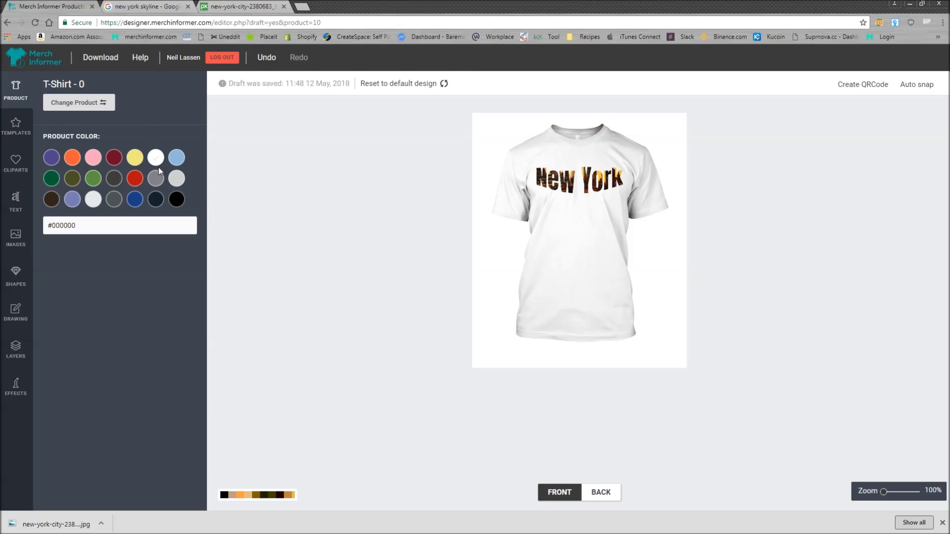
pyautogui.click(176, 157)
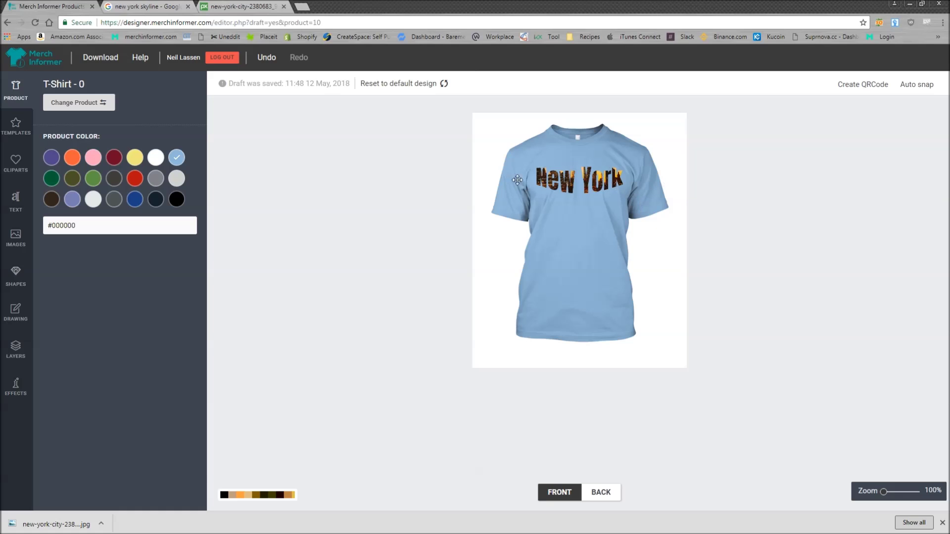